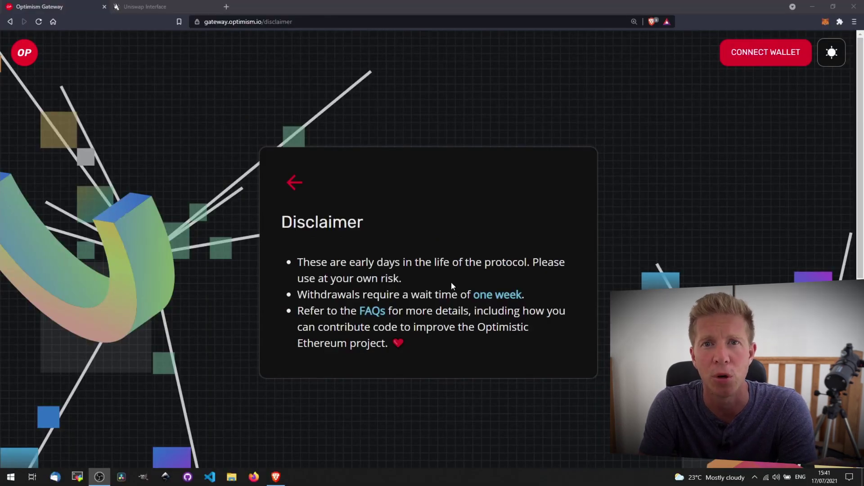
- Leave the disclaimer page and return to the ETH bridge form
key("alt+Left")
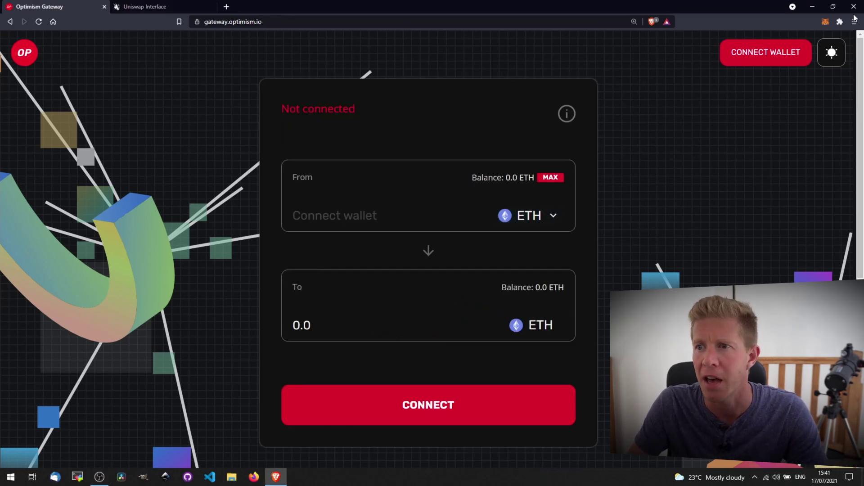
- Connect the MetaMask wallet to the gateway and check it is on the Kovan network
left_click(826, 21)
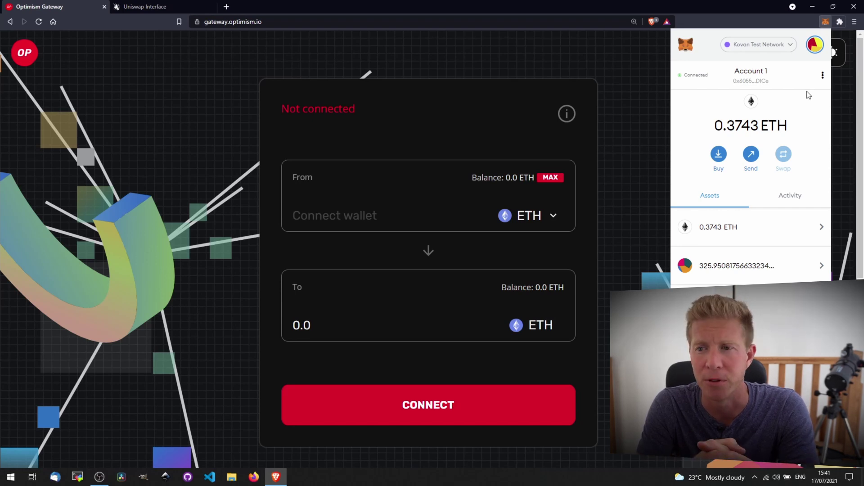
left_click(428, 405)
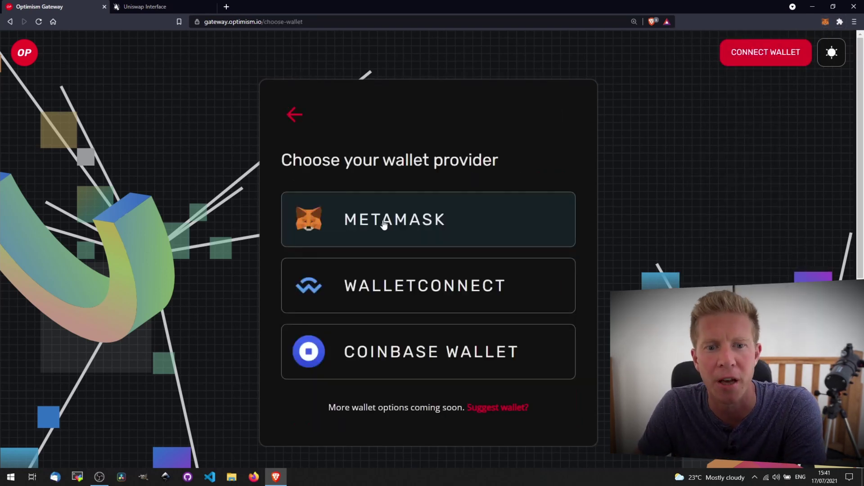
left_click(450, 217)
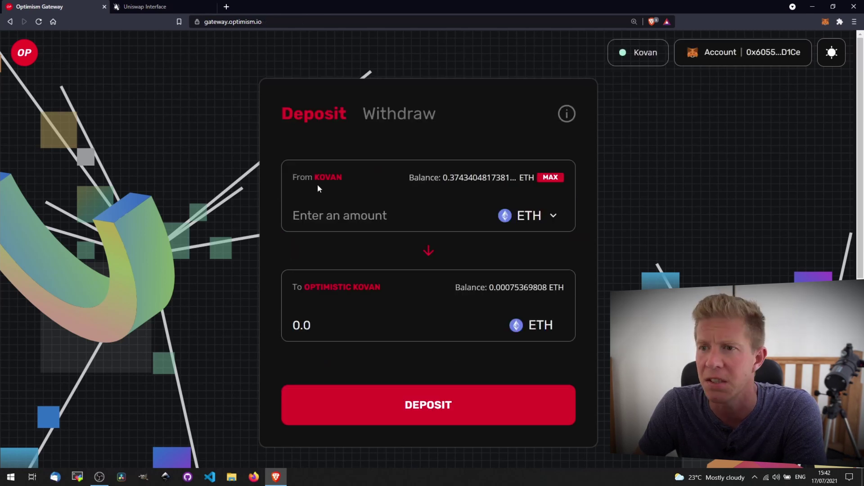
left_click(829, 22)
left_click(751, 44)
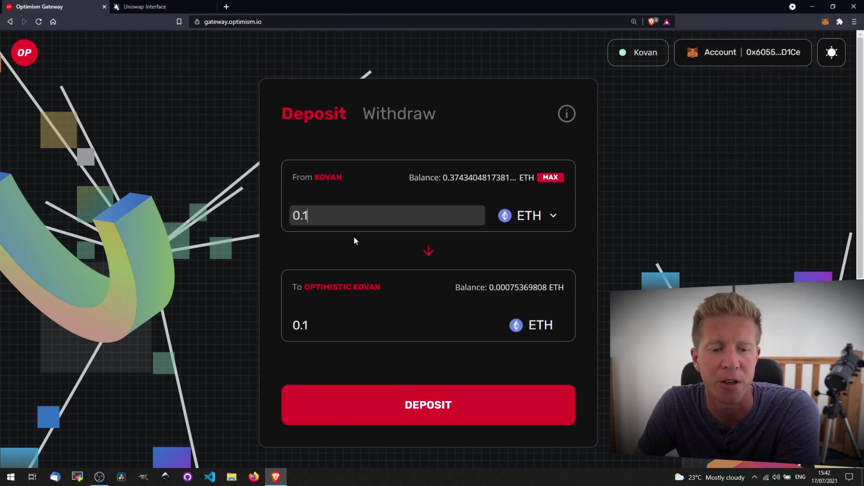
- Submit and approve the 0.1 ETH deposit, checking the wallet while it confirms
left_click(405, 398)
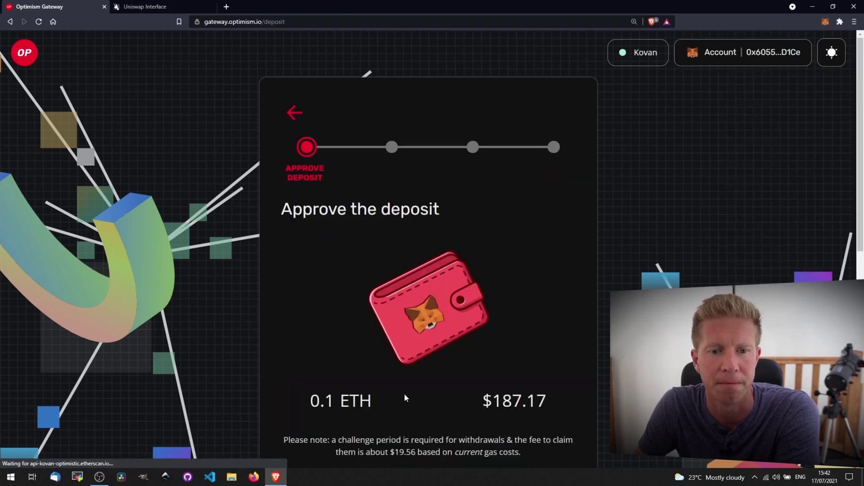
scroll(490, 405, "down", 2)
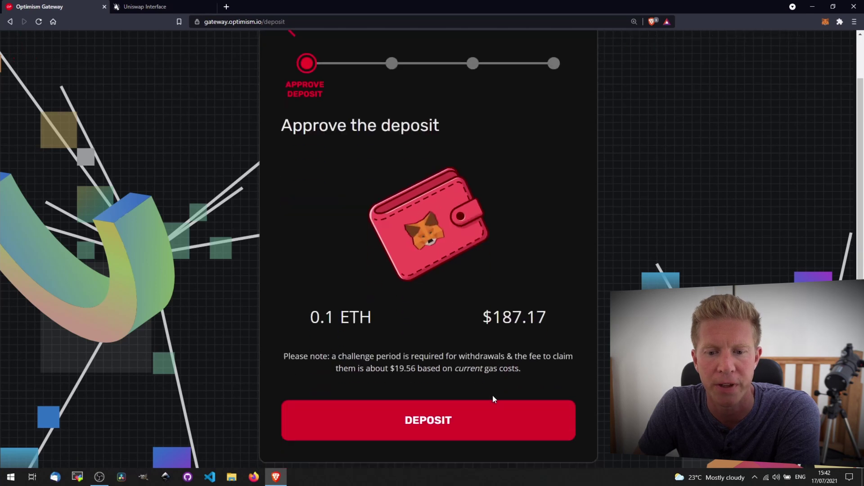
left_click(497, 421)
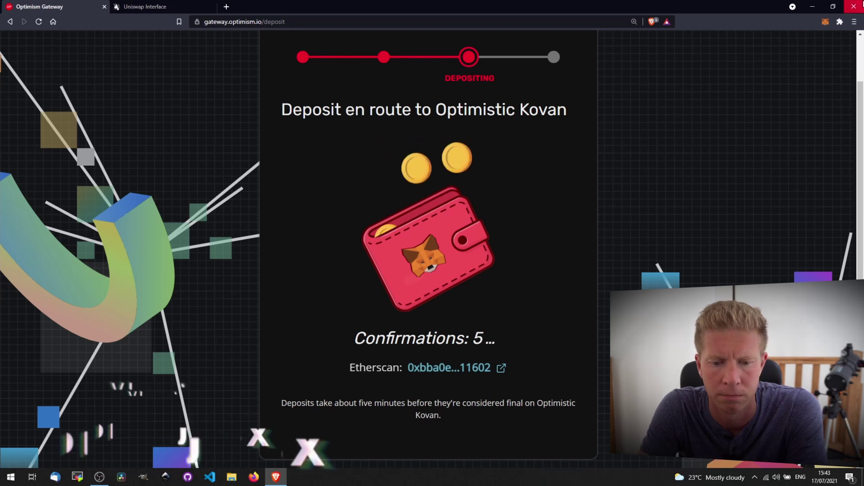
left_click(825, 22)
left_click(751, 44)
left_click(663, 166)
scroll(663, 166, "up", 2)
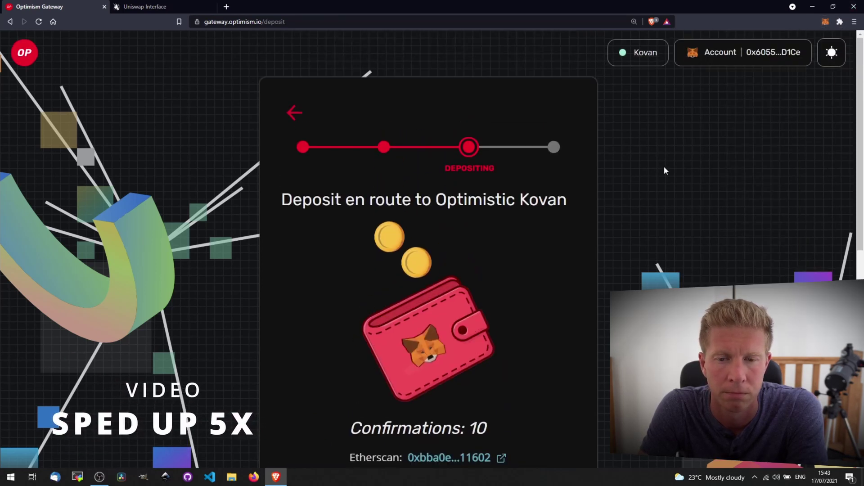
scroll(673, 145, "down", 1)
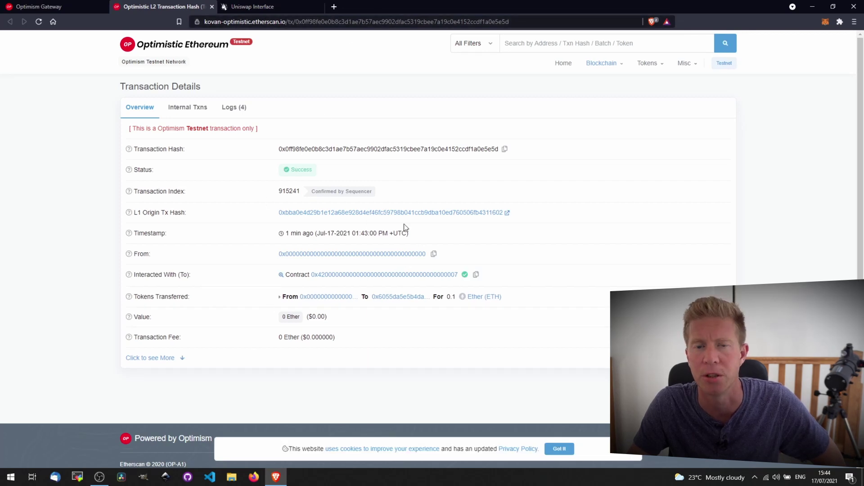
- Back on the gateway, switch MetaMask to Optimistic Kovan, then go to the Uniswap page
key("ctrl+shift+Tab")
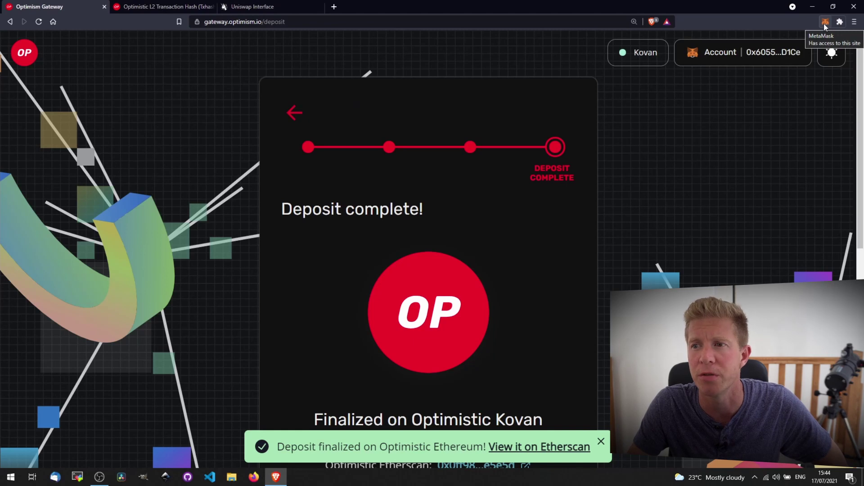
left_click(825, 23)
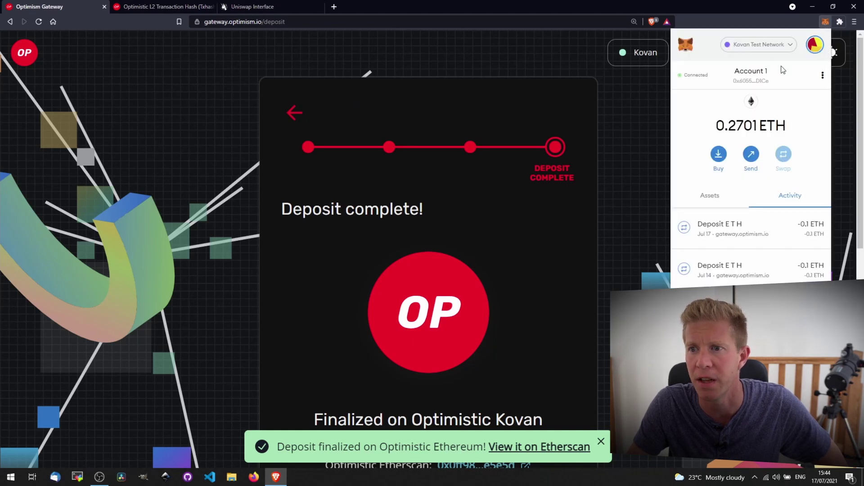
left_click(760, 45)
left_click(759, 211)
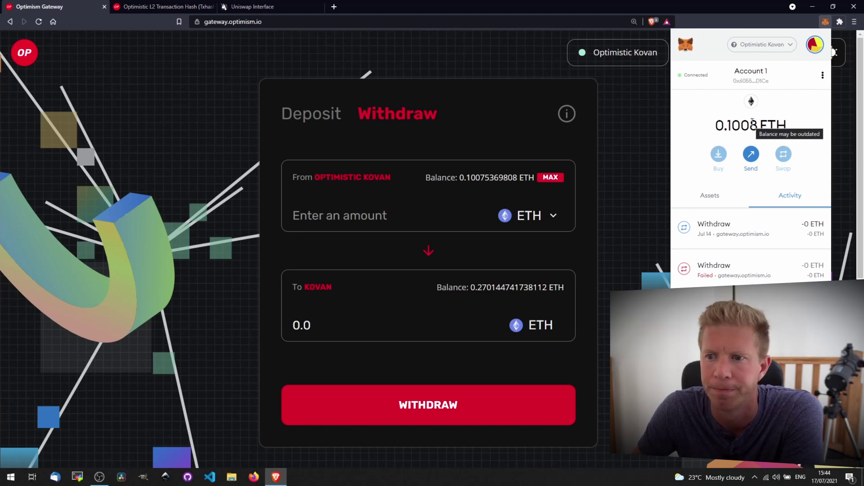
left_click(625, 153)
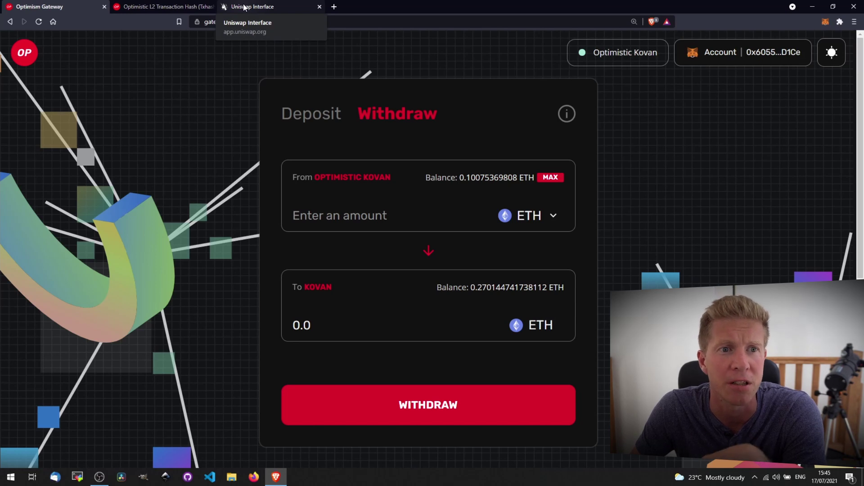
left_click(244, 8)
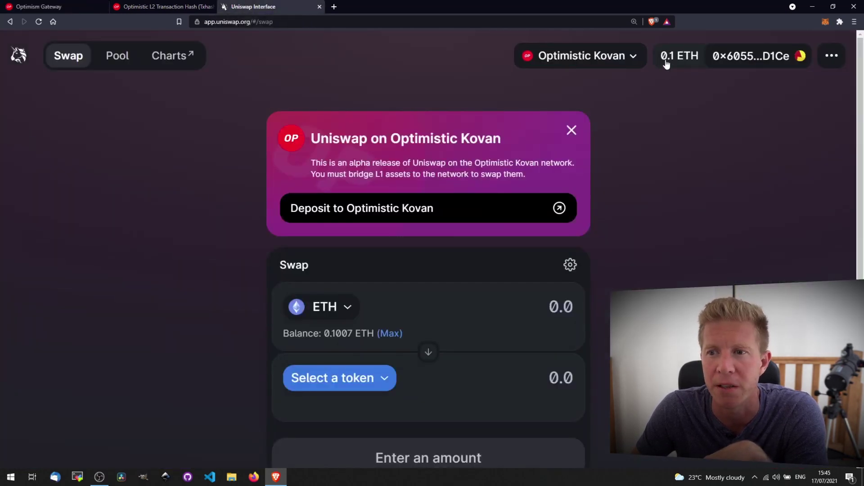
- Pick SNX as the token to receive, enter 0.01 ETH, and proceed despite the price impact
scroll(679, 276, "down", 2)
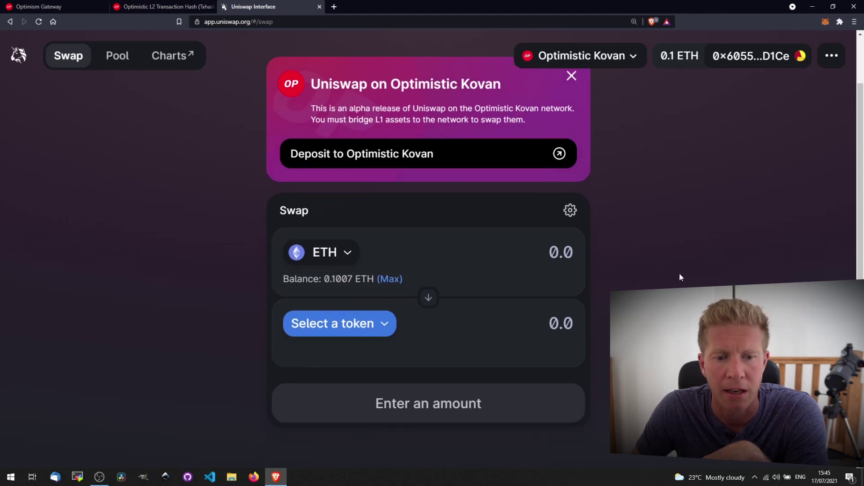
left_click(380, 309)
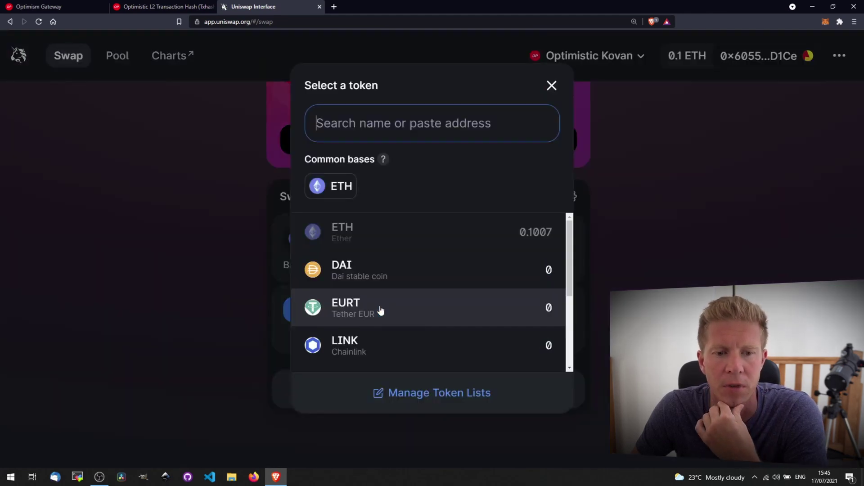
scroll(400, 276, "down", 2)
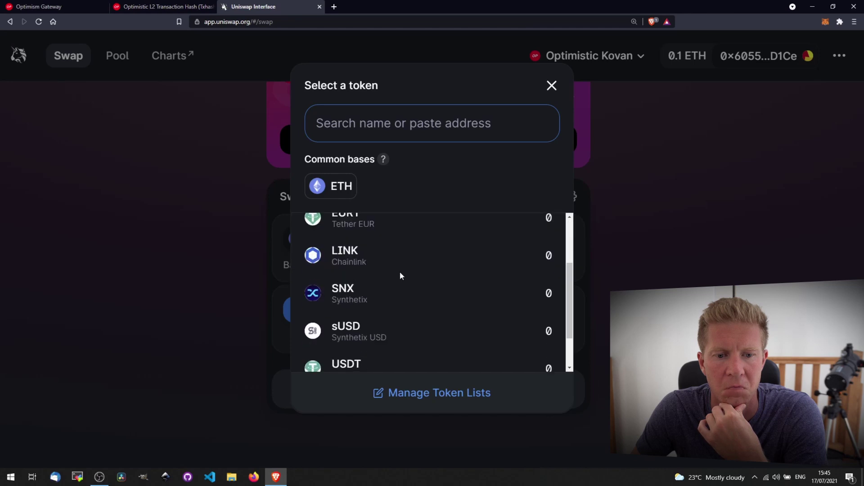
left_click(397, 302)
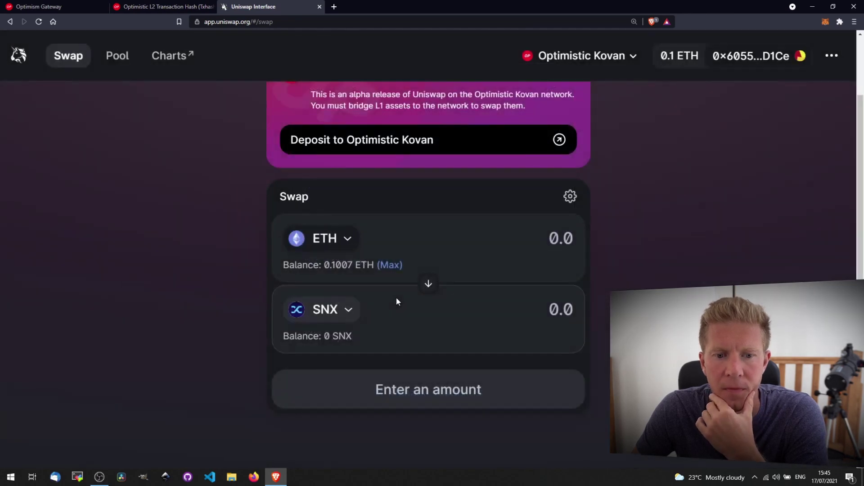
left_click(554, 240)
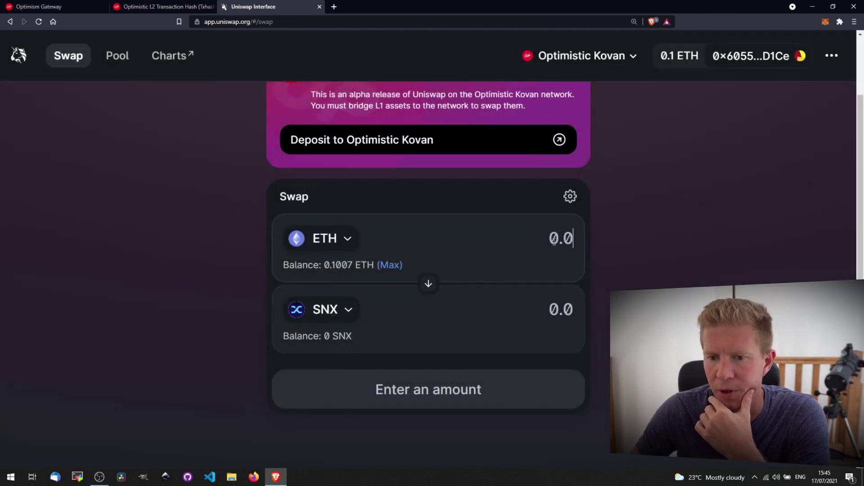
type("0.1")
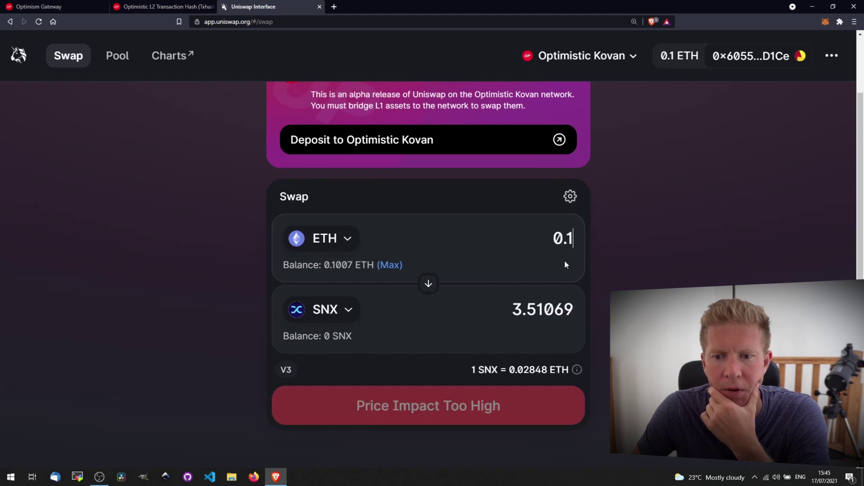
left_click(569, 238)
type("0")
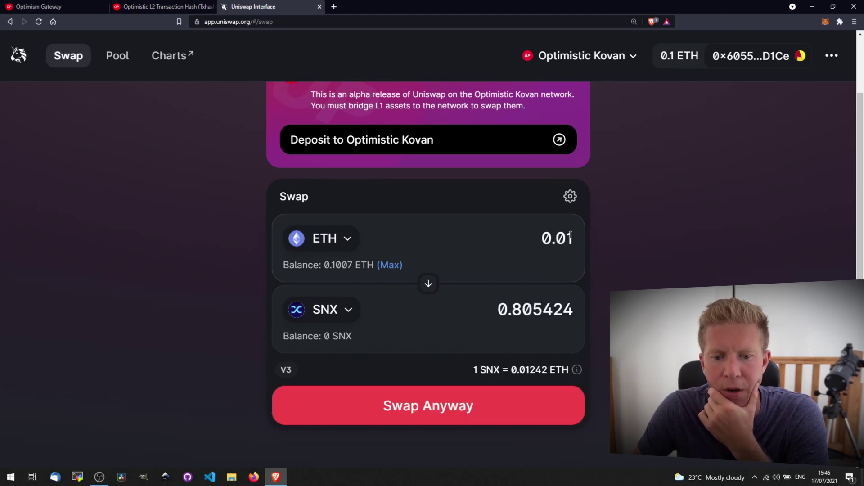
left_click(434, 414)
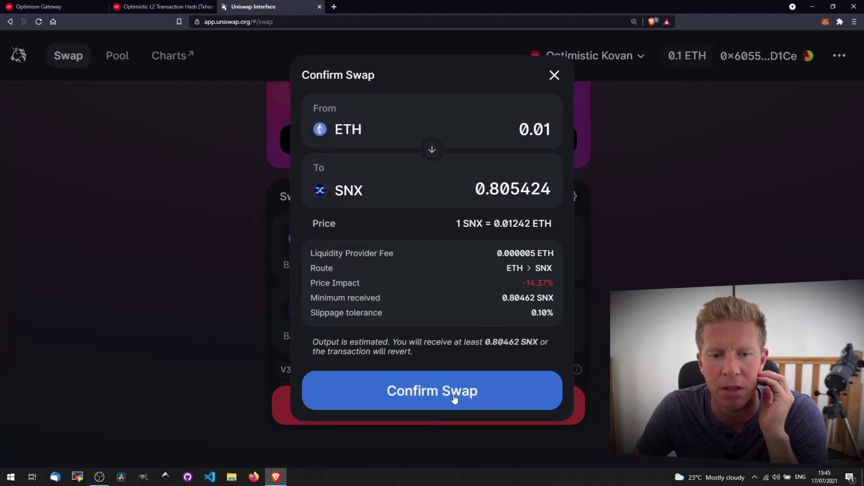
- Confirm the 0.01 ETH to SNX swap and approve it in MetaMask
left_click(453, 400)
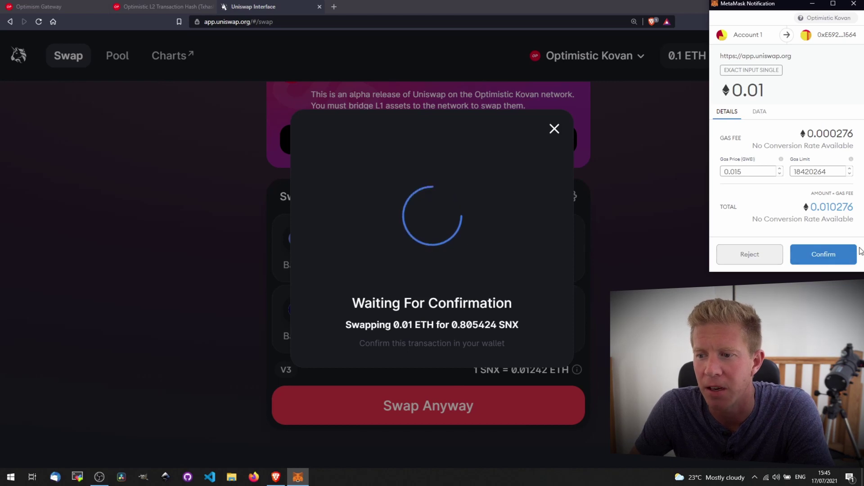
left_click(837, 254)
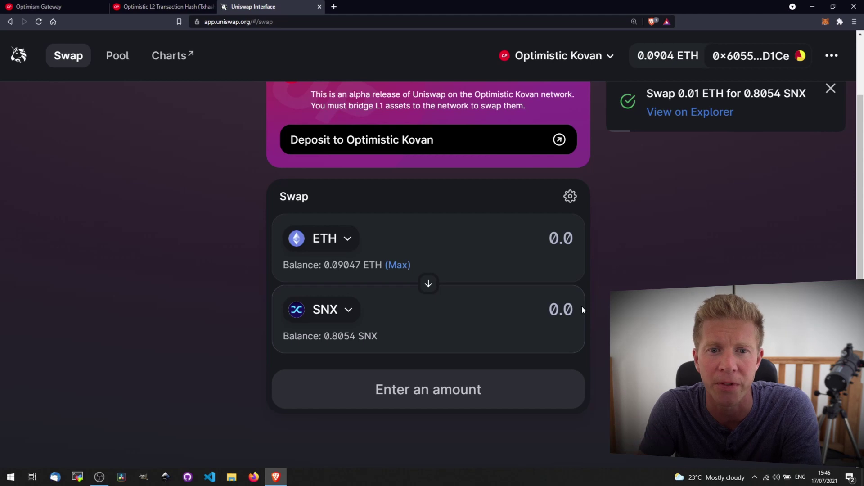
scroll(607, 210, "up", 2)
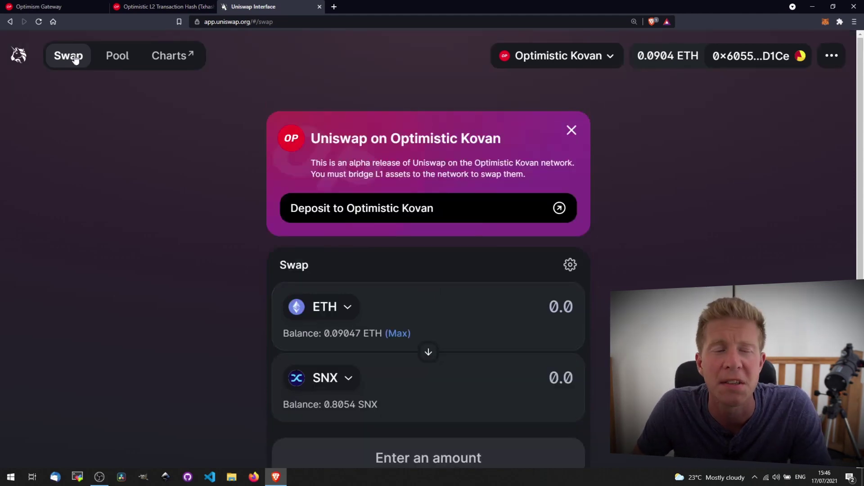
- Start a new ETH/SNX liquidity position at the 0.3% fee tier
left_click(115, 66)
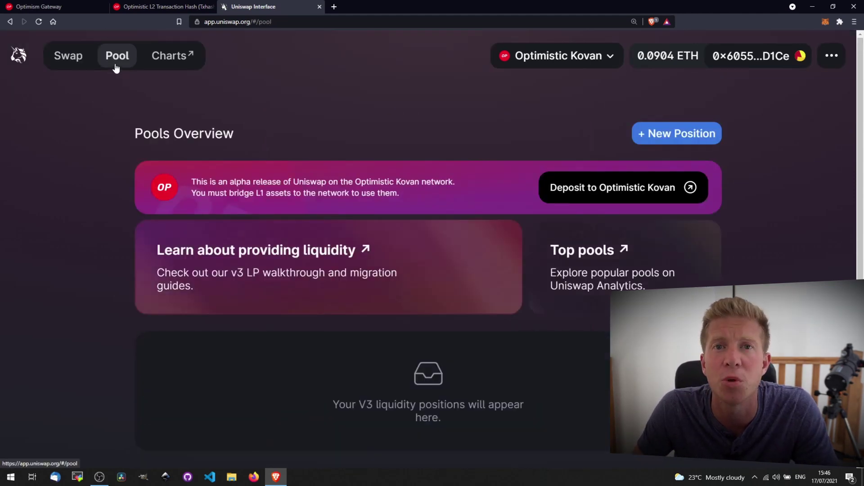
scroll(475, 192, "down", 1)
scroll(477, 192, "up", 1)
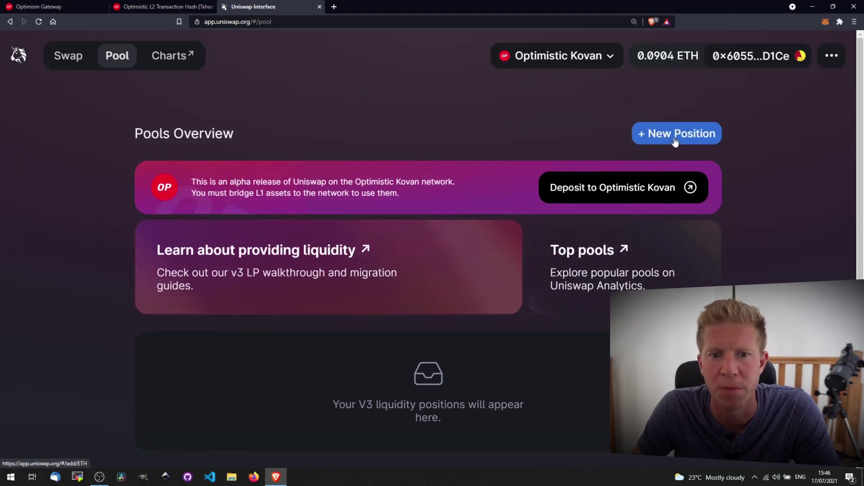
left_click(675, 135)
scroll(373, 288, "down", 2)
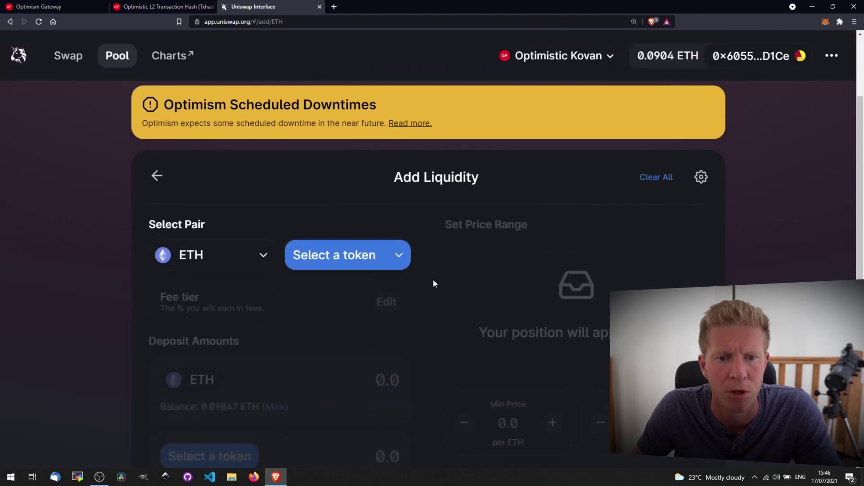
left_click(375, 267)
left_click(374, 281)
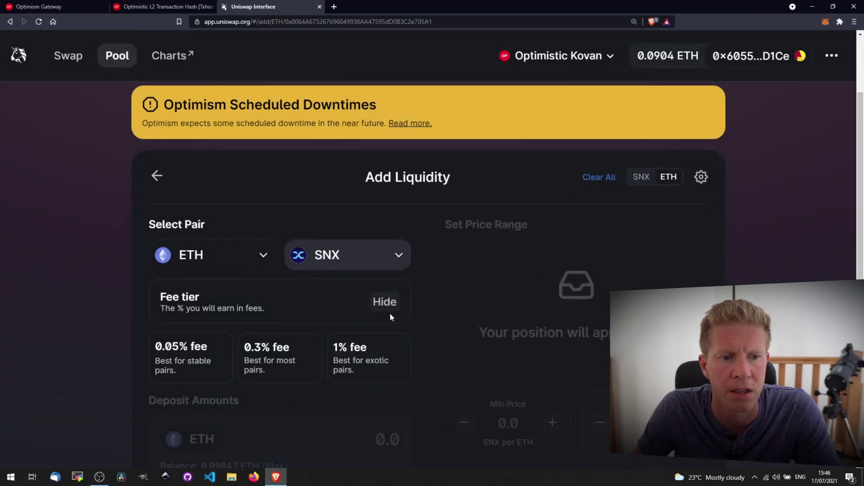
scroll(389, 316, "down", 2)
left_click(299, 277)
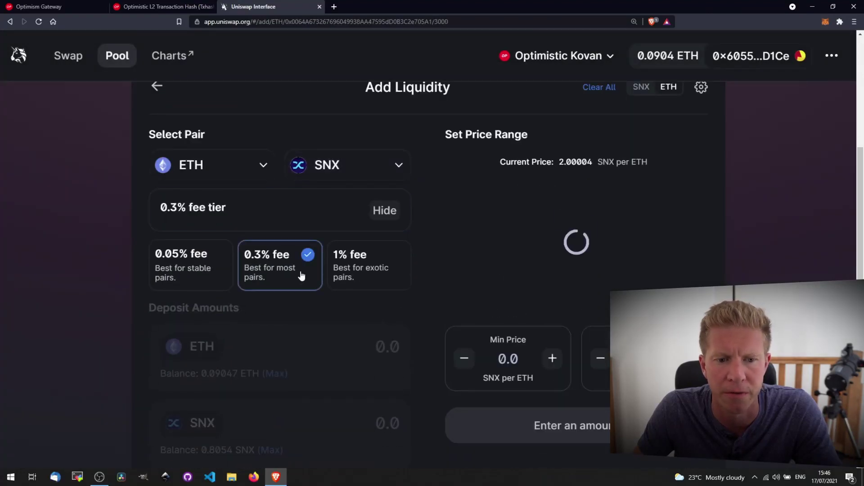
- Set the range to 0.99402–5.0527 SNX per ETH and deposit the full ETH balance
scroll(407, 284, "down", 2)
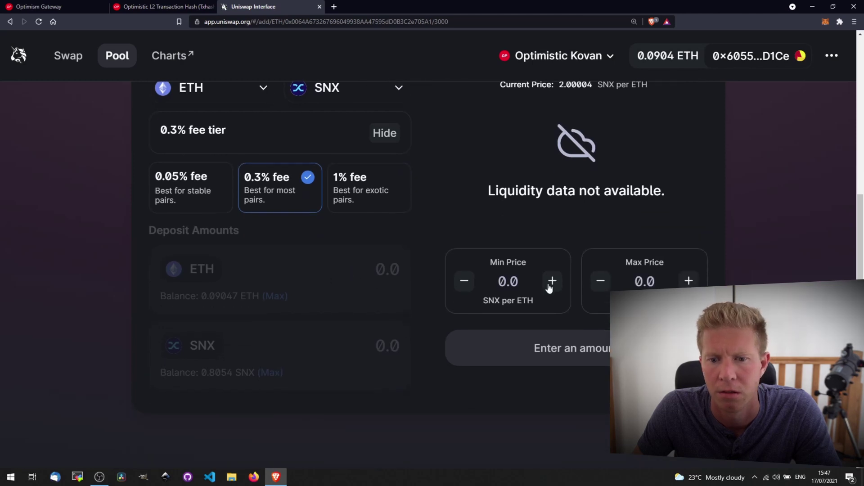
left_click(468, 285)
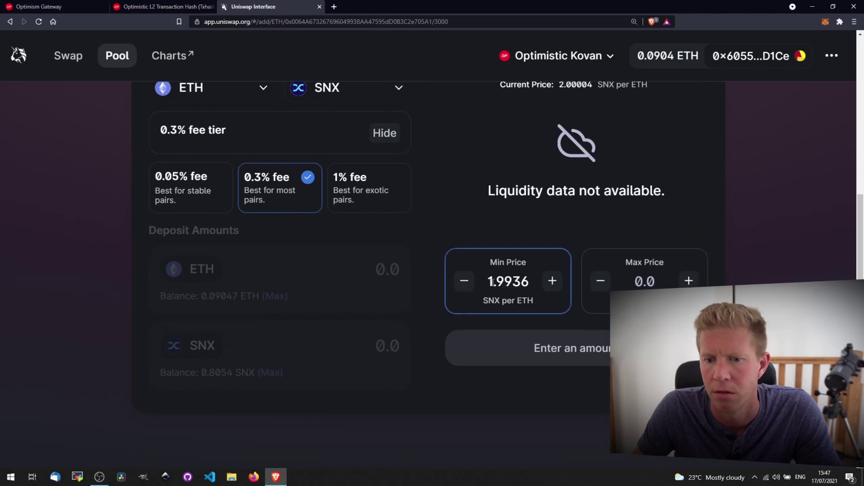
left_click(688, 281)
left_click(688, 281)
left_click(688, 281)
left_click(689, 281)
left_click(688, 281)
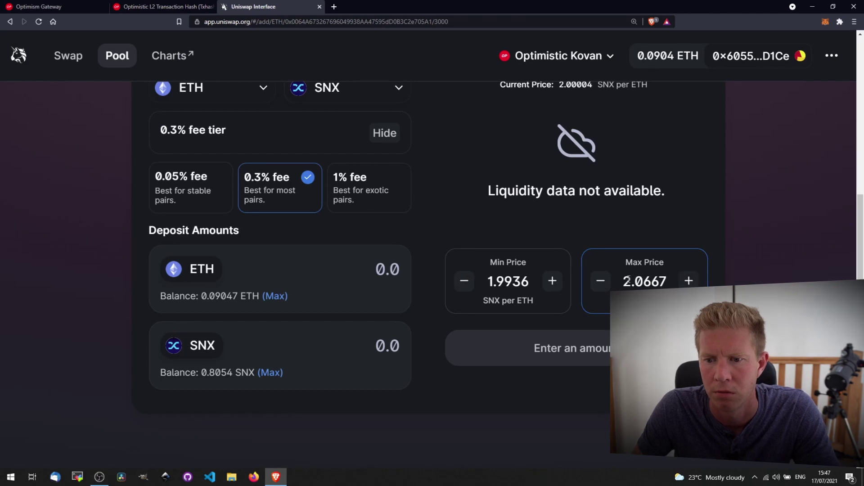
left_click_drag(629, 280, 617, 285)
type("5")
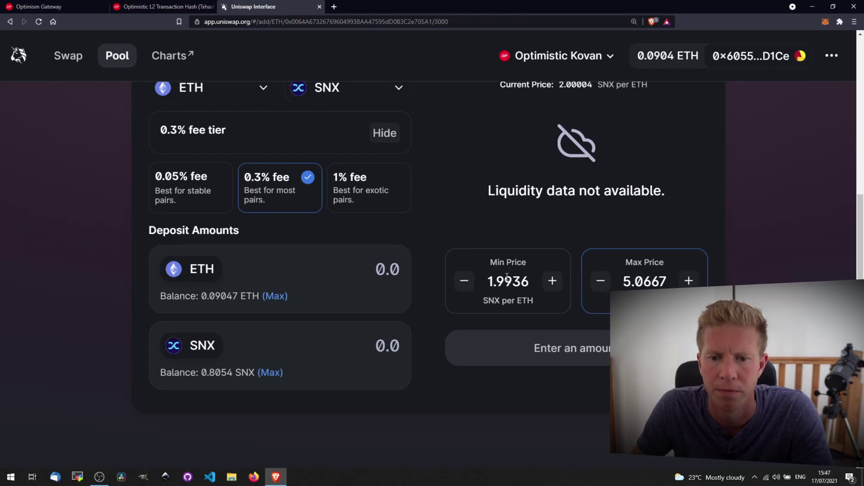
left_click_drag(492, 281, 486, 282)
type("0")
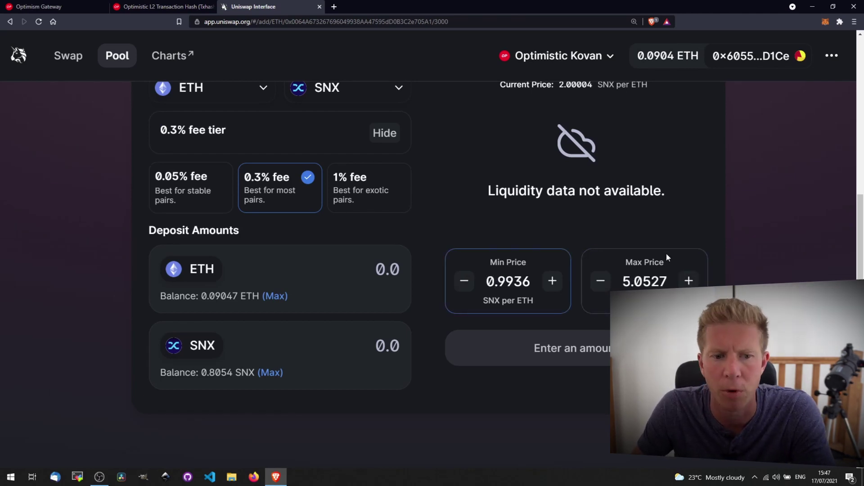
left_click(730, 208)
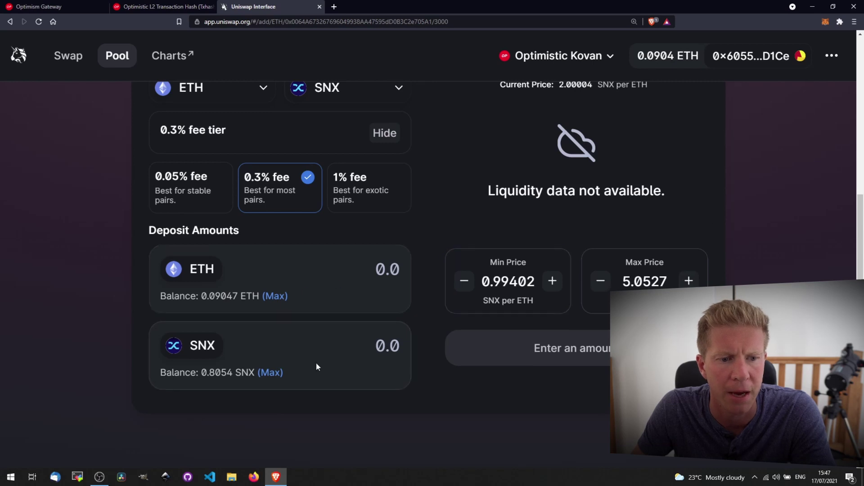
left_click(266, 373)
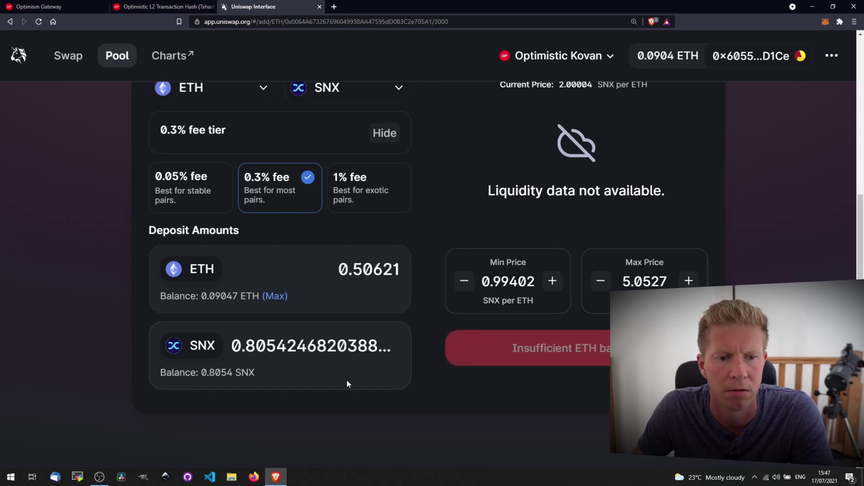
left_click(276, 297)
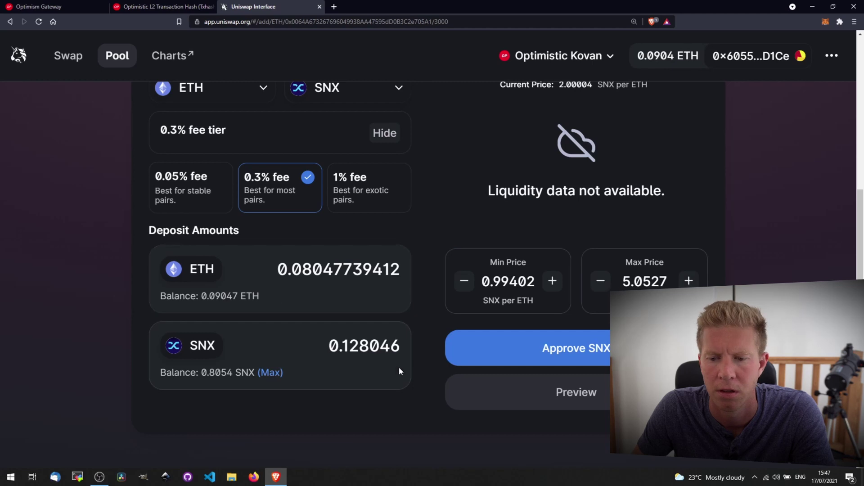
- Approve Uniswap to spend SNX and confirm the approval in MetaMask
left_click(595, 353)
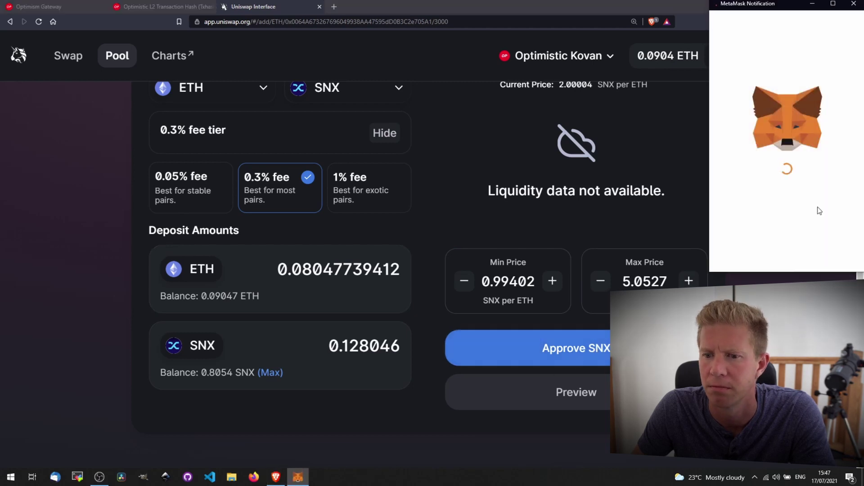
scroll(818, 245, "down", 1)
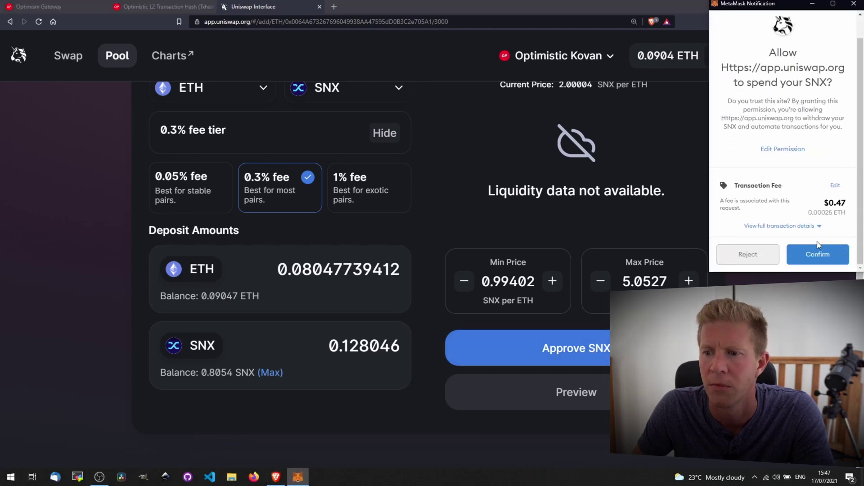
left_click(818, 245)
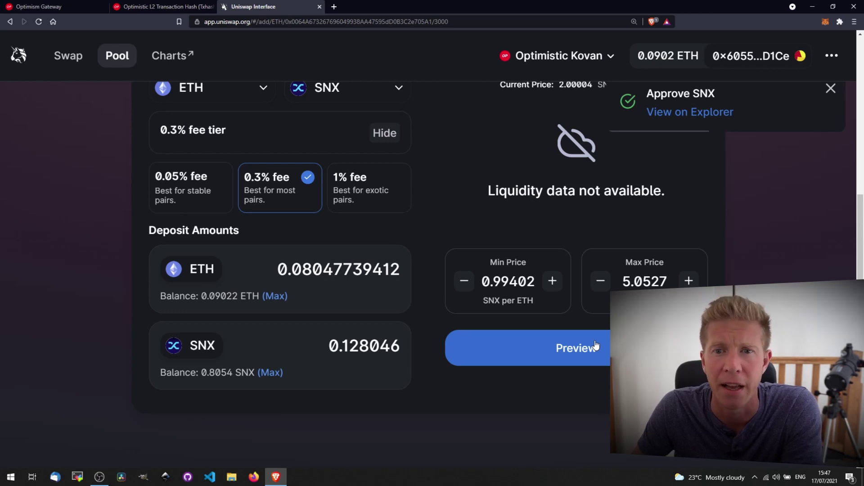
- Preview and add the SNX/ETH 0.3% liquidity, confirming the transaction in MetaMask
left_click(595, 345)
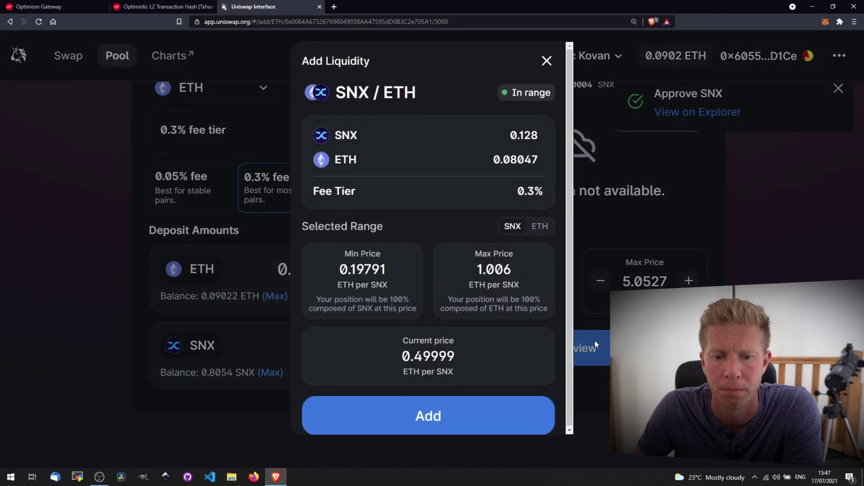
left_click(460, 426)
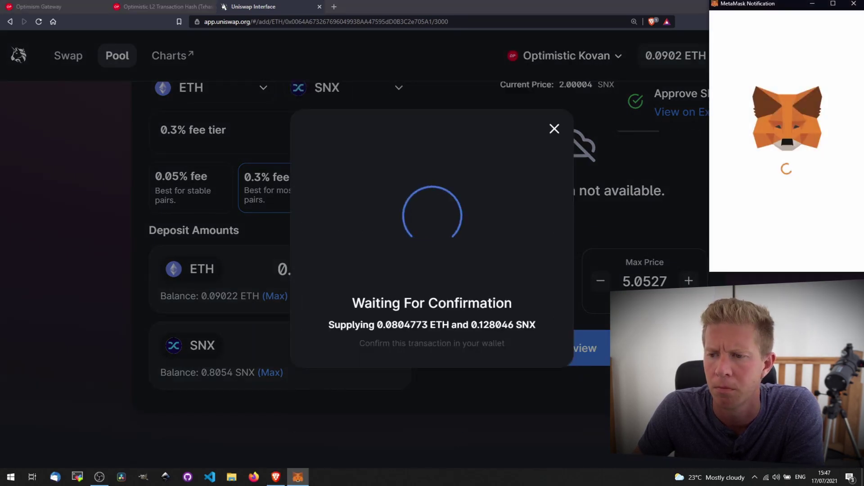
left_click(826, 255)
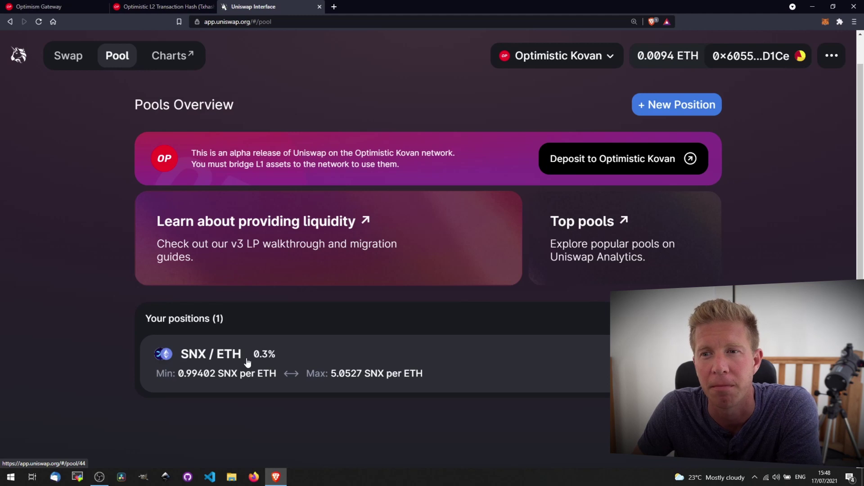
- On the gateway, choose SNX, enter the full 0.6773781096 SNX balance, and start the withdrawal
left_click(59, 8)
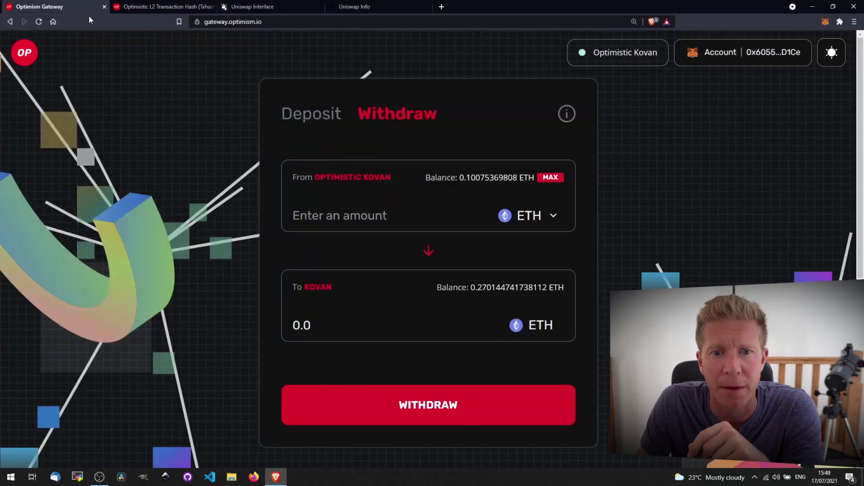
left_click(540, 216)
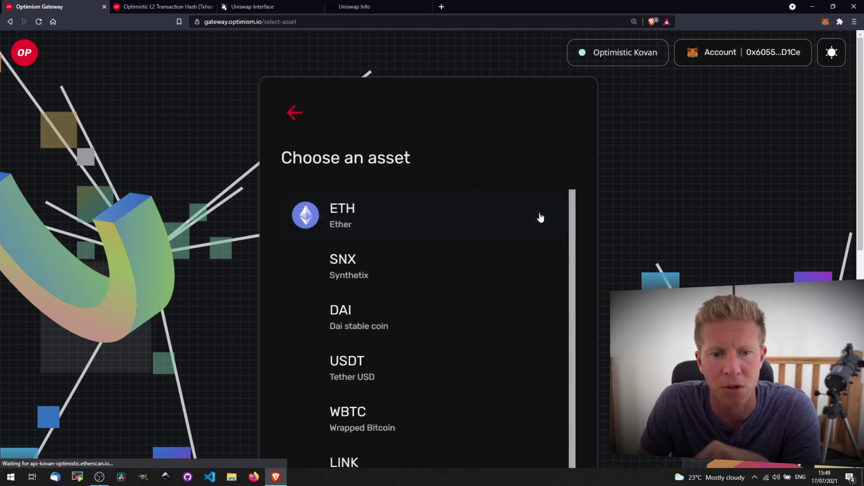
left_click(459, 263)
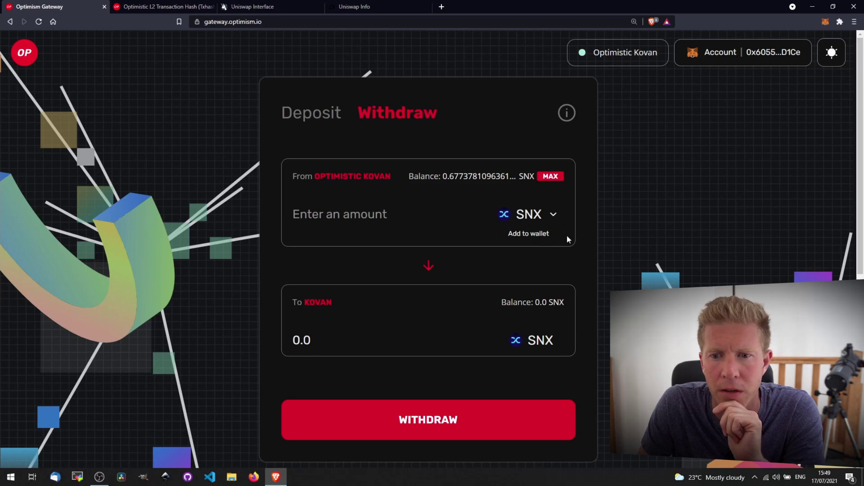
left_click(551, 176)
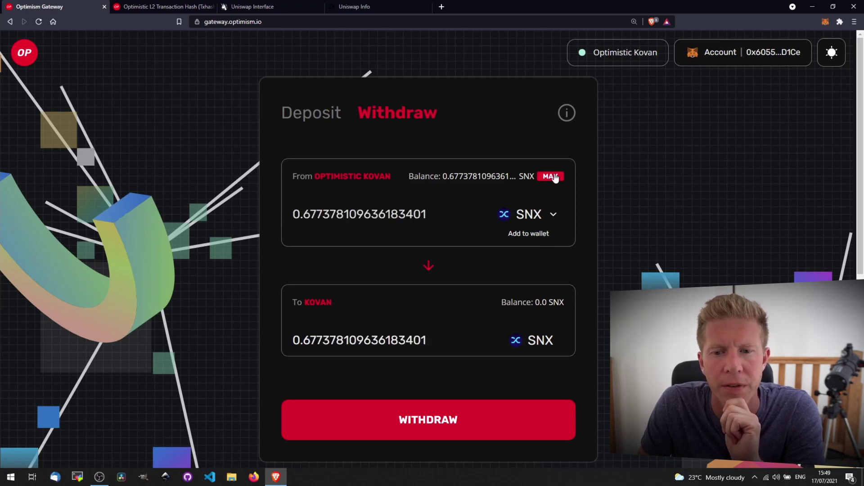
left_click(469, 427)
- Submit the SNX withdrawal, confirm it in MetaMask, and check its 17 Jul 2021, 15:52 claim date
scroll(485, 360, "down", 1)
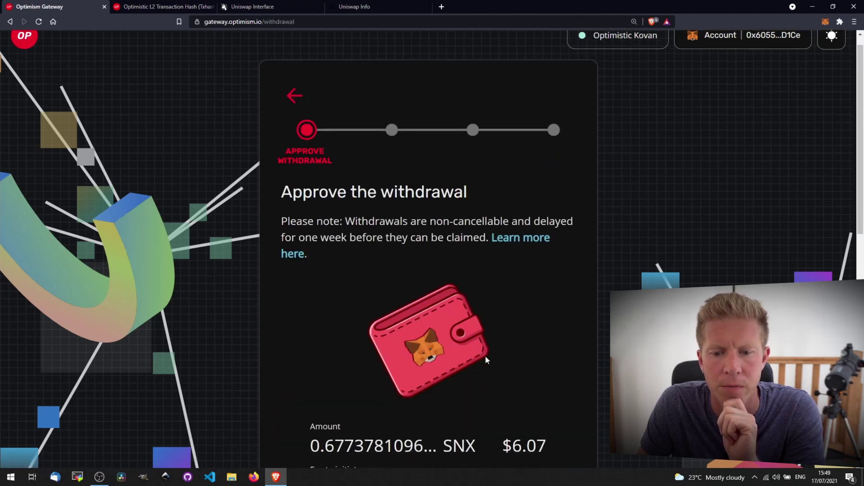
scroll(485, 360, "down", 5)
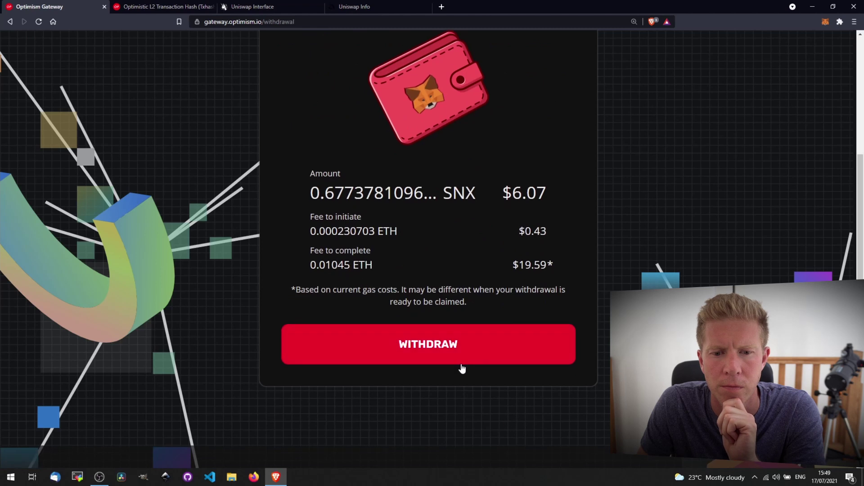
left_click(461, 363)
scroll(463, 355, "down", 1)
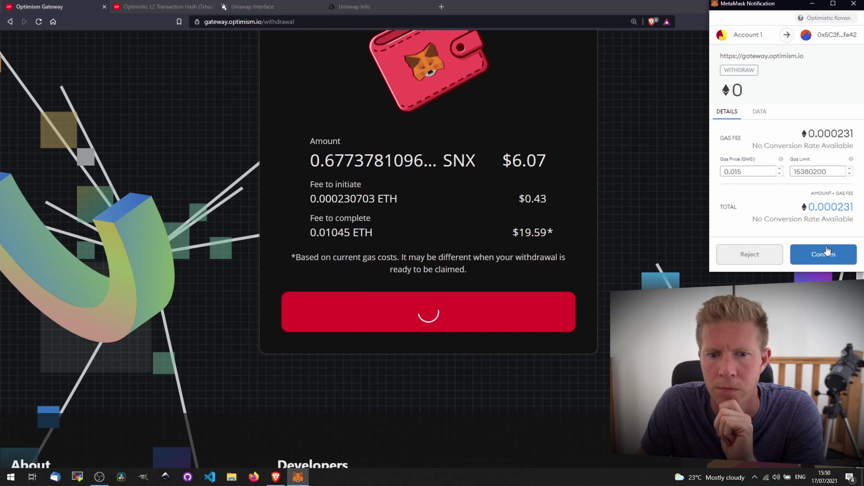
left_click(826, 250)
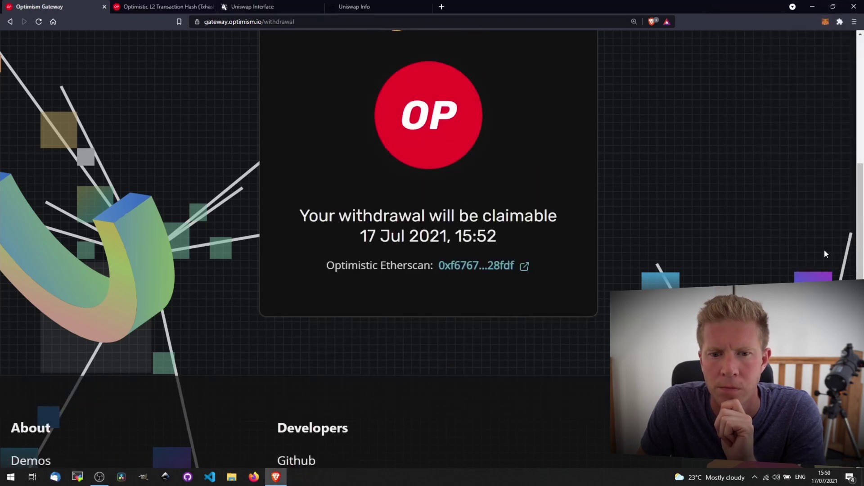
scroll(626, 229, "up", 2)
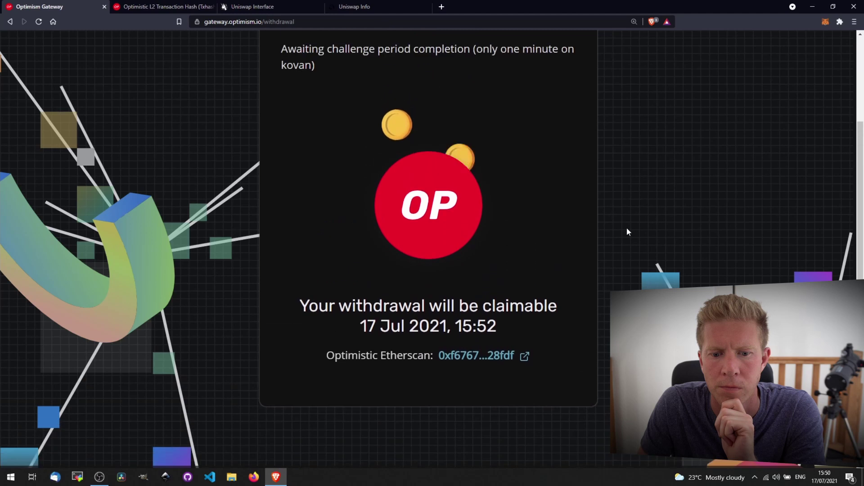
scroll(627, 230, "up", 1)
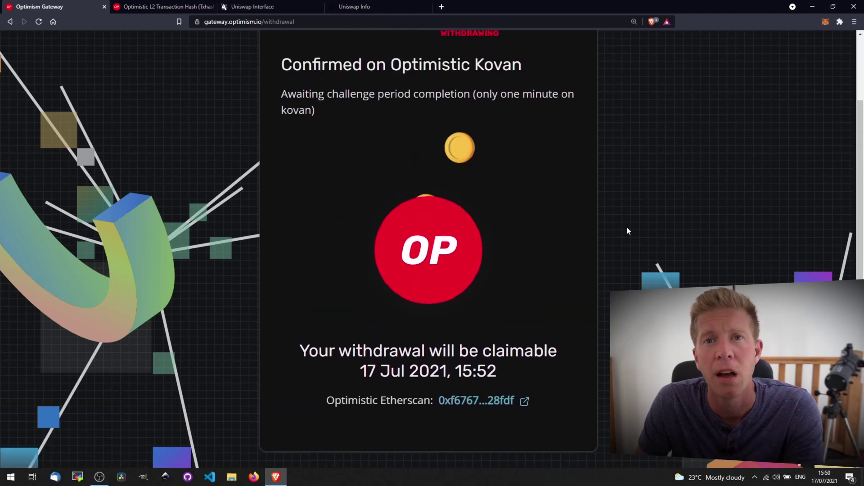
scroll(627, 230, "up", 2)
scroll(627, 227, "down", 1)
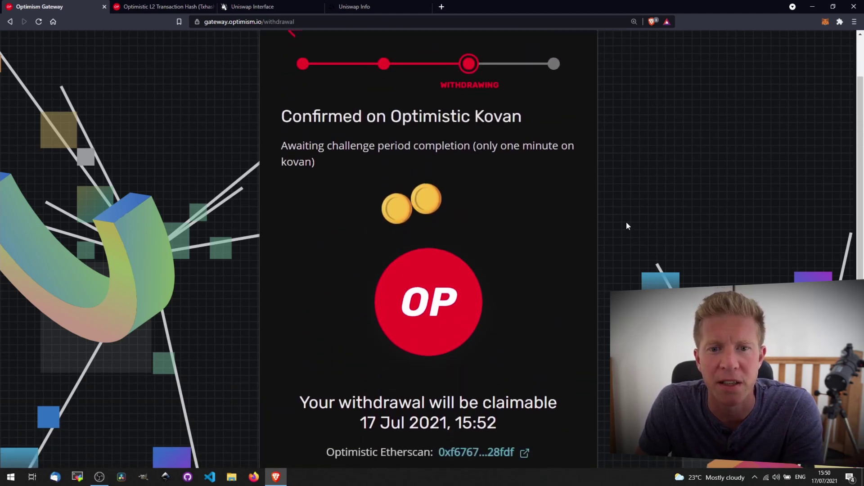